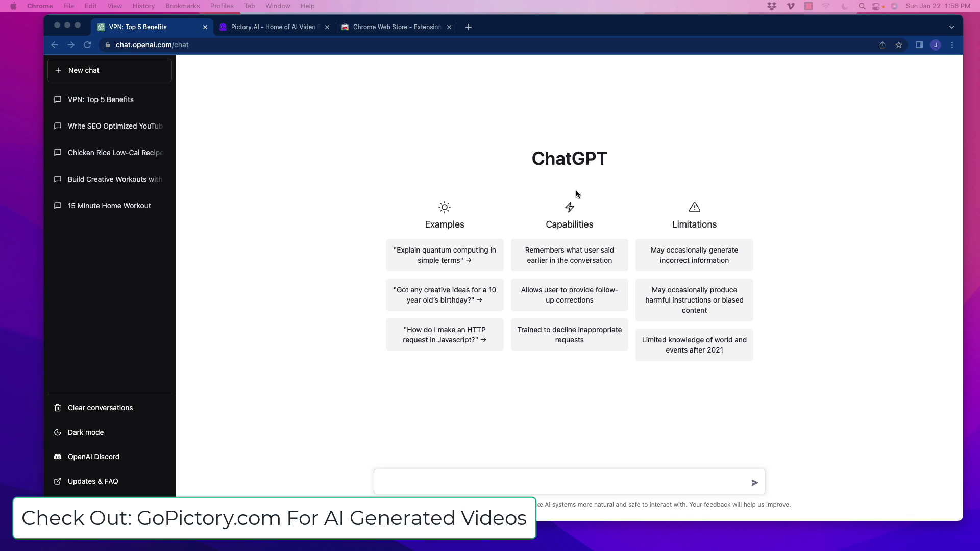
- Switch from the ChatGPT start page to the Chrome Web Store tab
{"action": "left_click", "coordinate": [382, 28]}
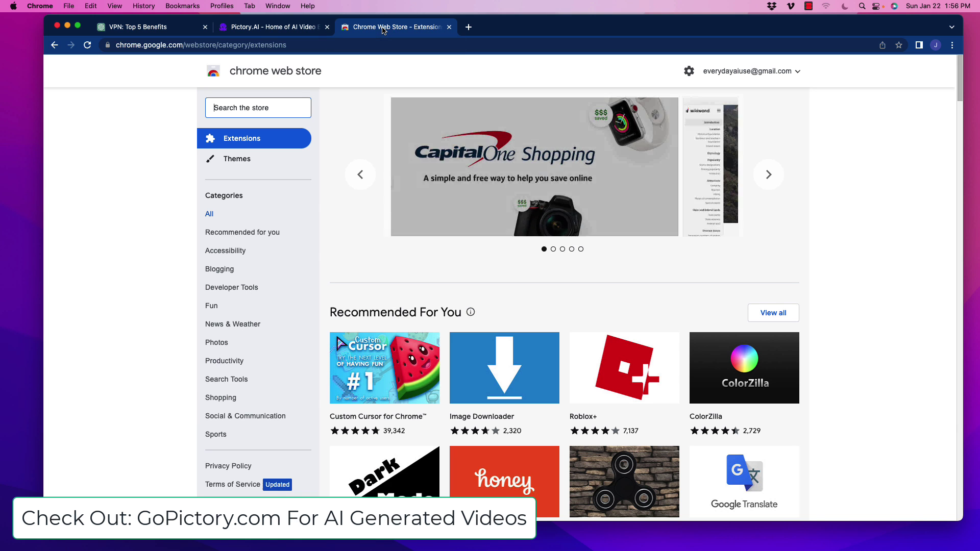
- Search the Chrome Web Store for 'aiprm'
{"action": "left_click", "coordinate": [258, 108]}
{"action": "type", "text": "aipri"}
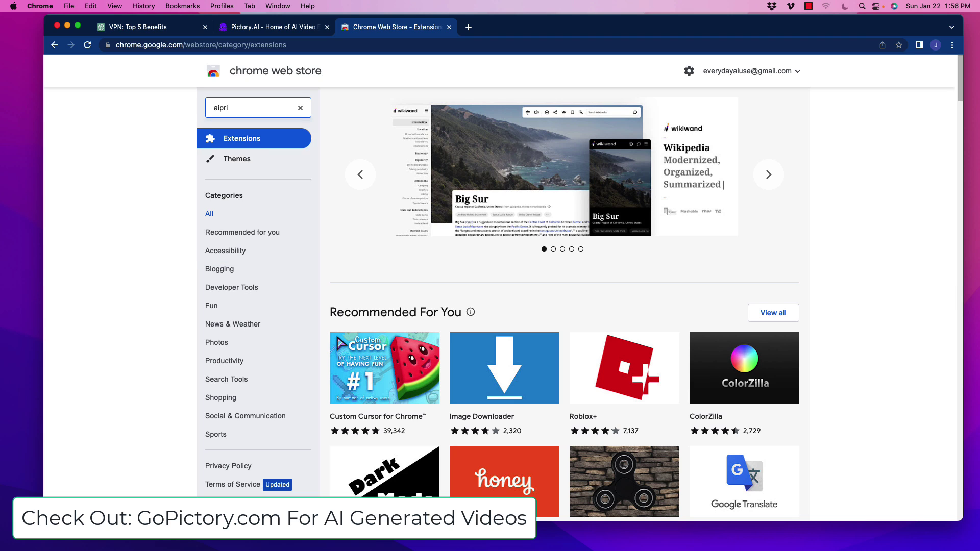
{"action": "key", "text": "BackSpace"}
{"action": "type", "text": "m"}
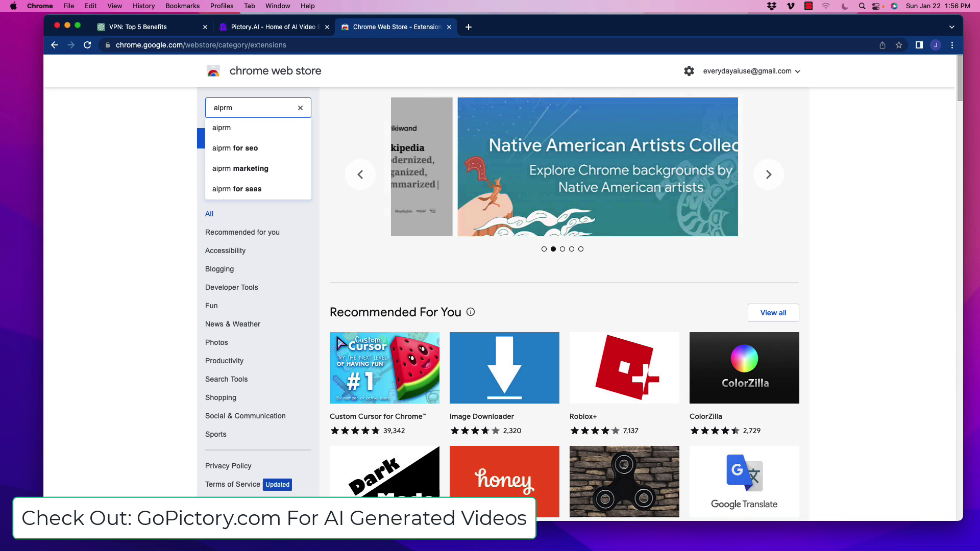
{"action": "key", "text": "Return"}
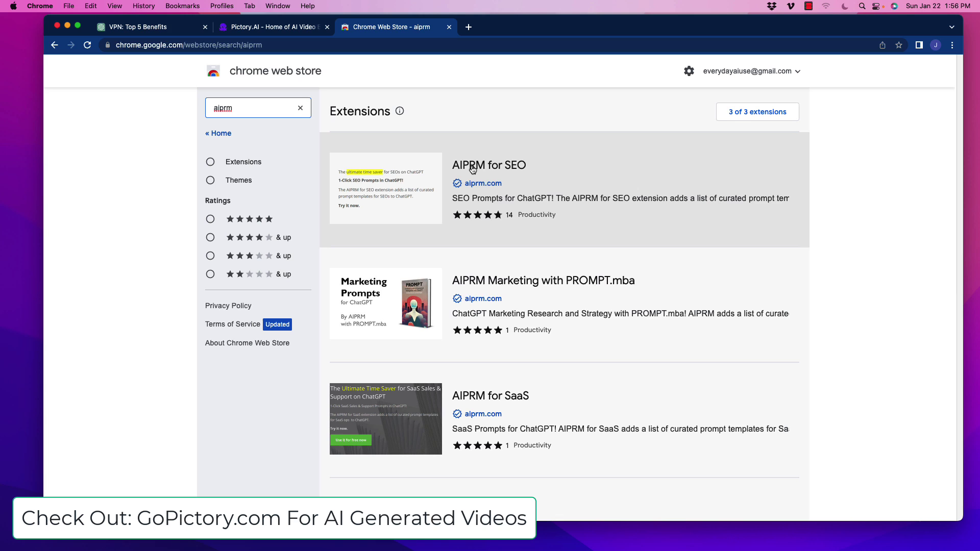
- Add the AIPRM for SEO extension to Chrome
{"action": "left_click", "coordinate": [502, 166]}
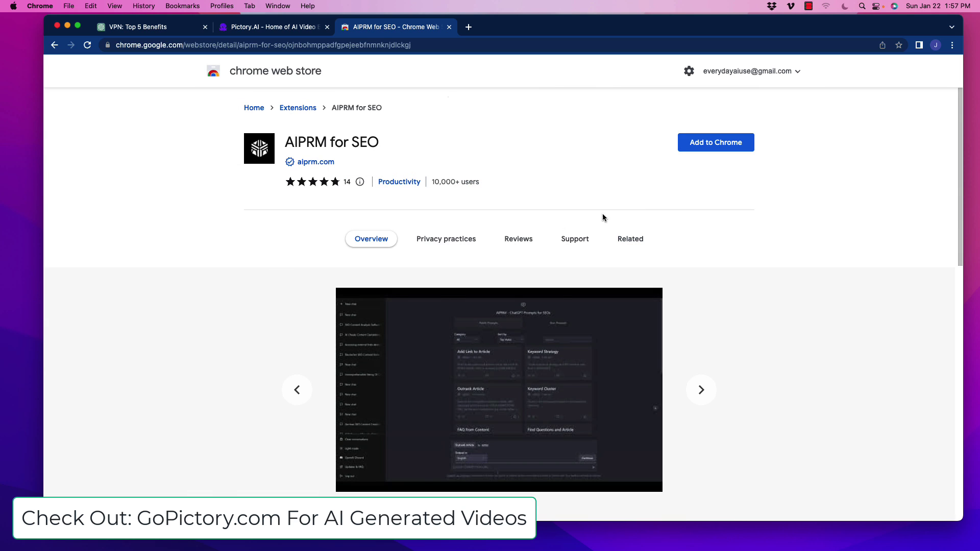
{"action": "left_click", "coordinate": [707, 149]}
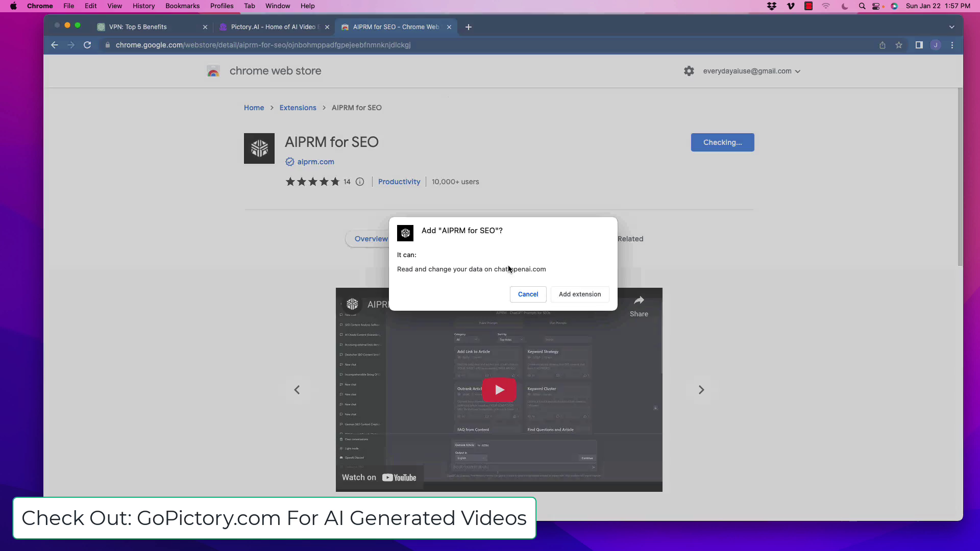
{"action": "left_click", "coordinate": [596, 296]}
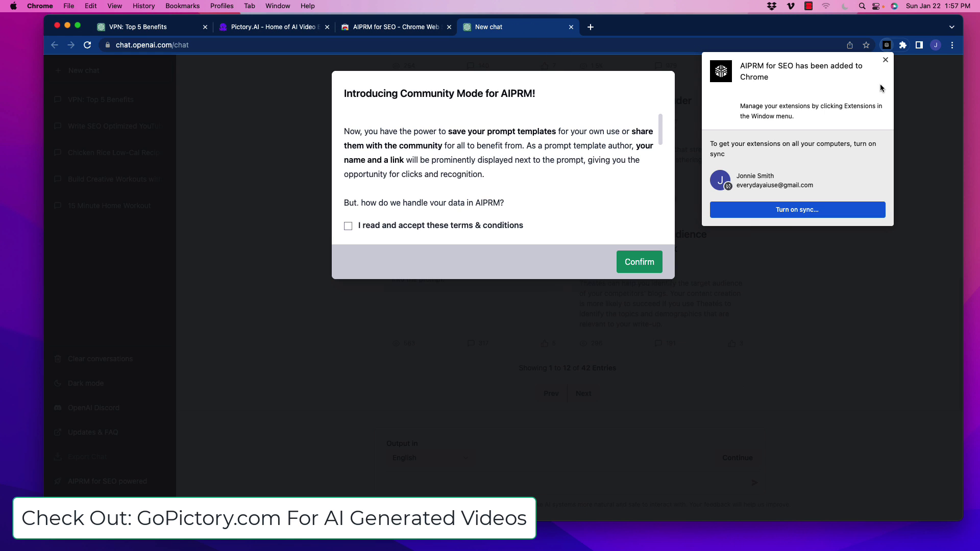
- Dismiss the extension-added notice and accept AIPRM's Community Mode terms
{"action": "left_click", "coordinate": [885, 60]}
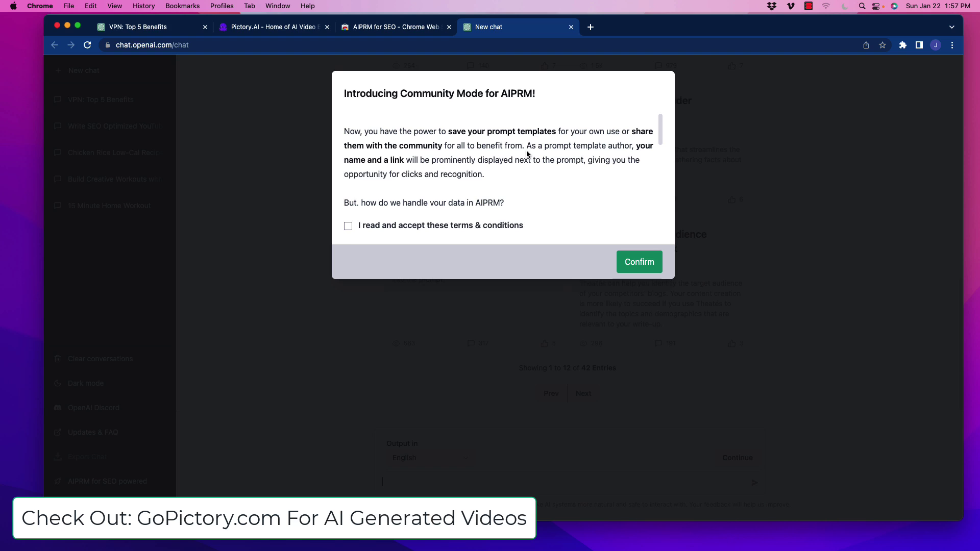
{"action": "left_click", "coordinate": [348, 226]}
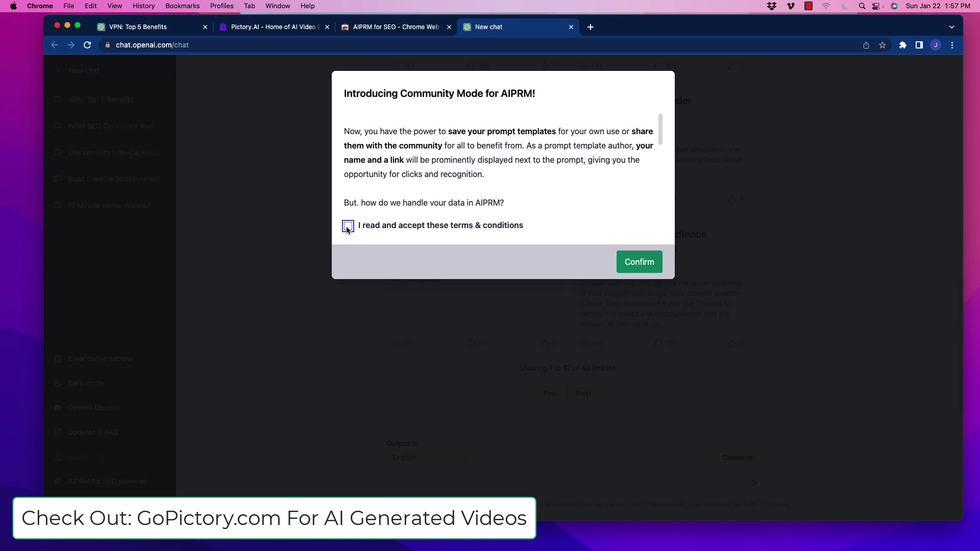
{"action": "left_click", "coordinate": [639, 265]}
- Browse the 42 AIPRM SEO prompt templates, such as Keyword Strategy and FAQ from Content
{"action": "scroll", "coordinate": [286, 243], "scroll_direction": "up", "scroll_amount": 15}
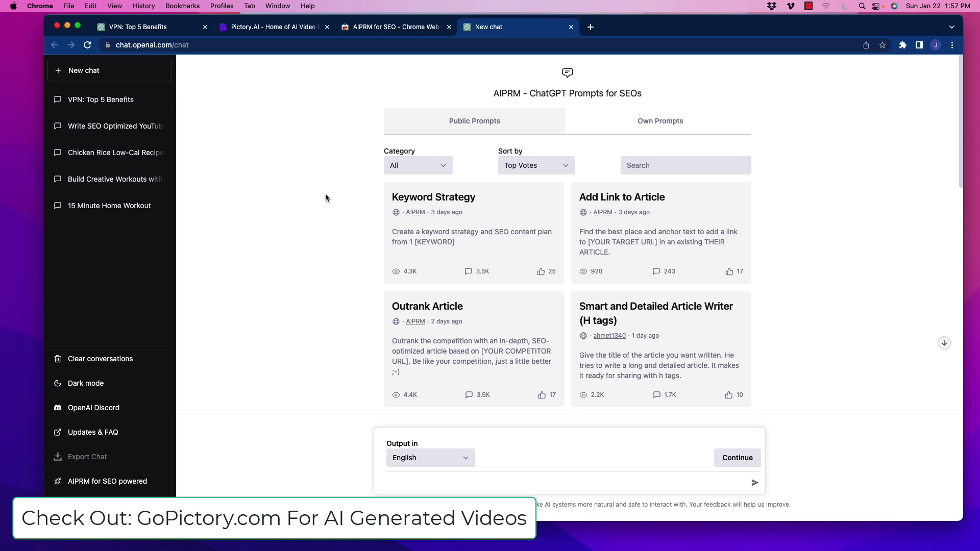
{"action": "scroll", "coordinate": [350, 241], "scroll_direction": "down", "scroll_amount": 15}
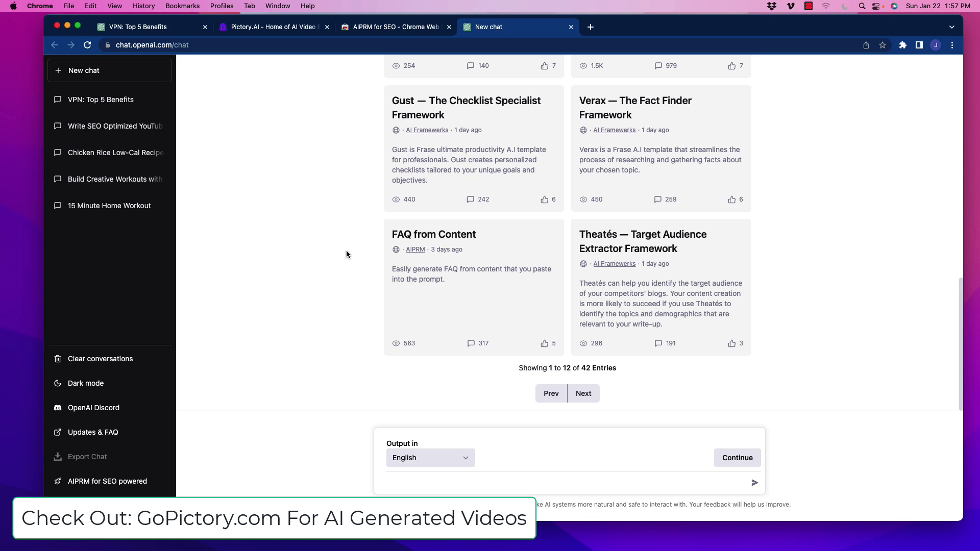
{"action": "scroll", "coordinate": [350, 252], "scroll_direction": "up", "scroll_amount": 15}
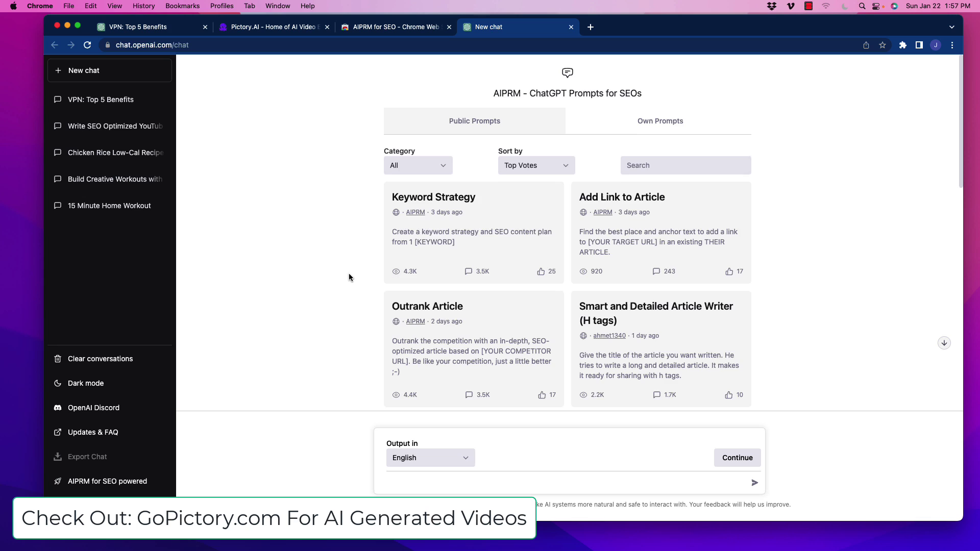
{"action": "scroll", "coordinate": [347, 275], "scroll_direction": "down", "scroll_amount": 1}
{"action": "scroll", "coordinate": [347, 280], "scroll_direction": "down", "scroll_amount": 1}
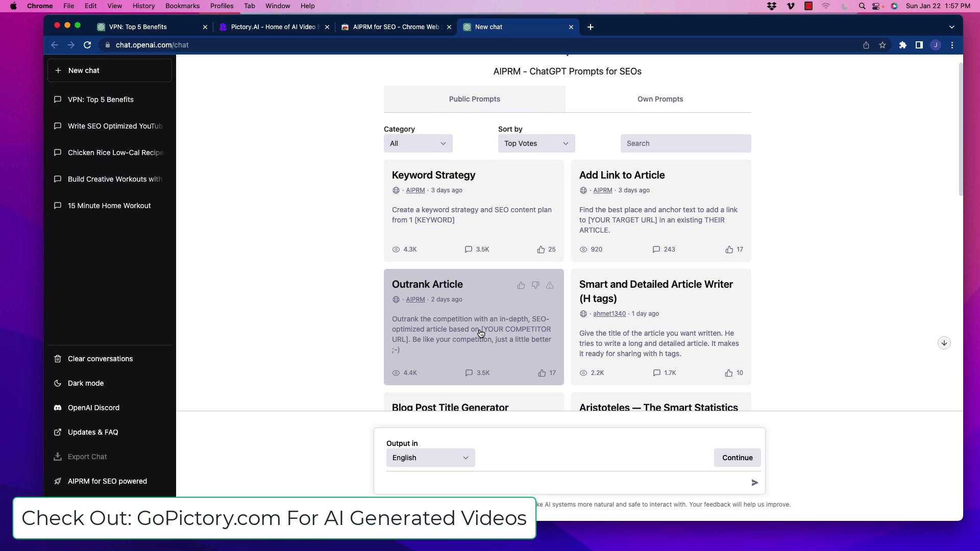
{"action": "scroll", "coordinate": [476, 326], "scroll_direction": "down", "scroll_amount": 1}
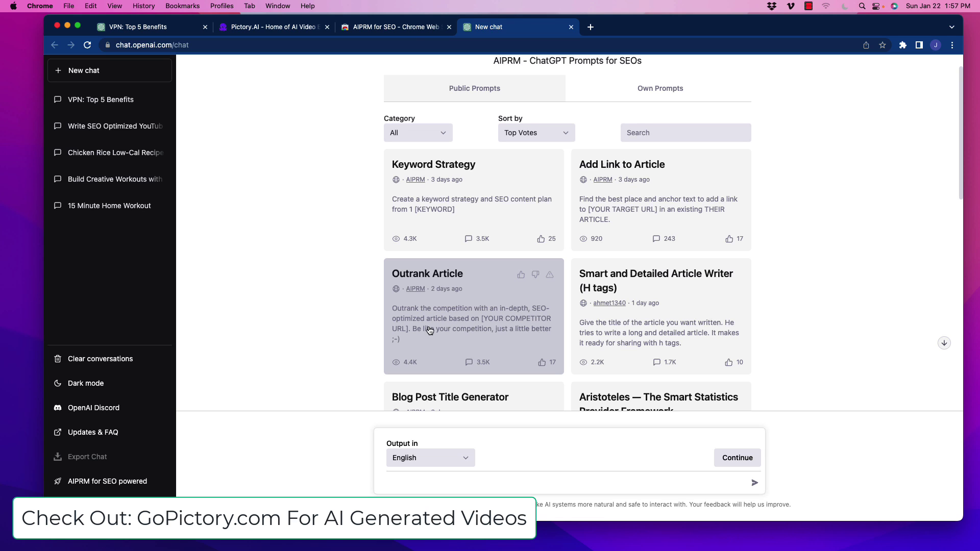
{"action": "scroll", "coordinate": [302, 292], "scroll_direction": "down", "scroll_amount": 1}
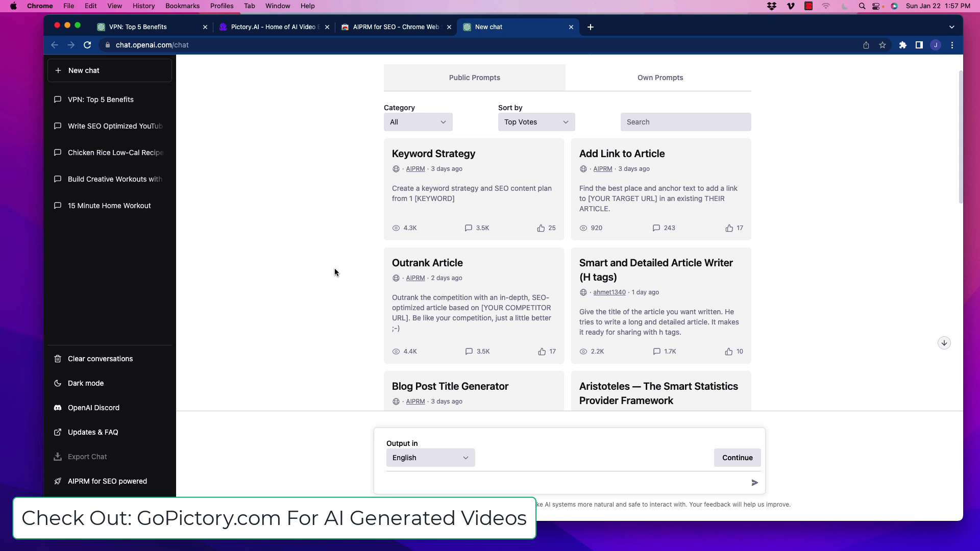
{"action": "scroll", "coordinate": [335, 269], "scroll_direction": "down", "scroll_amount": 4}
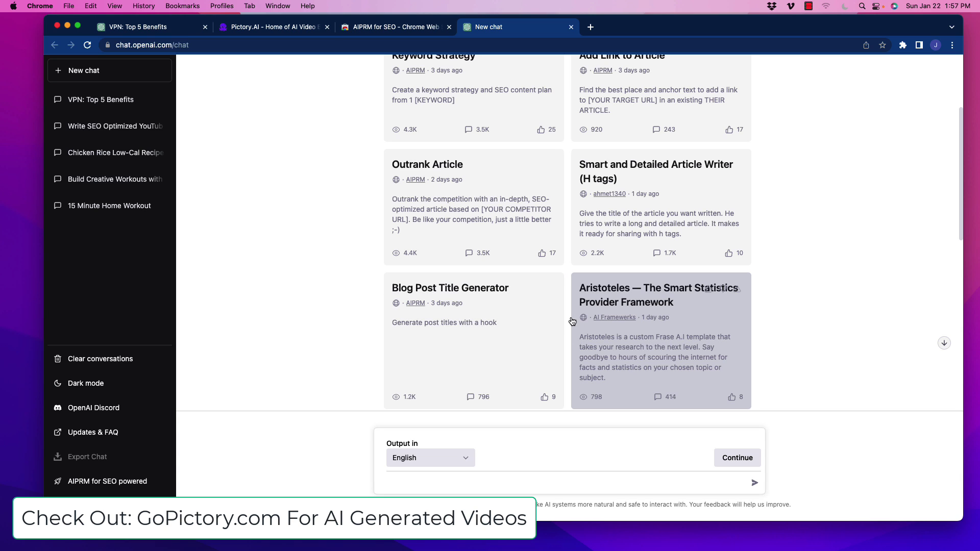
{"action": "scroll", "coordinate": [678, 321], "scroll_direction": "down", "scroll_amount": 3}
{"action": "scroll", "coordinate": [687, 315], "scroll_direction": "down", "scroll_amount": 6}
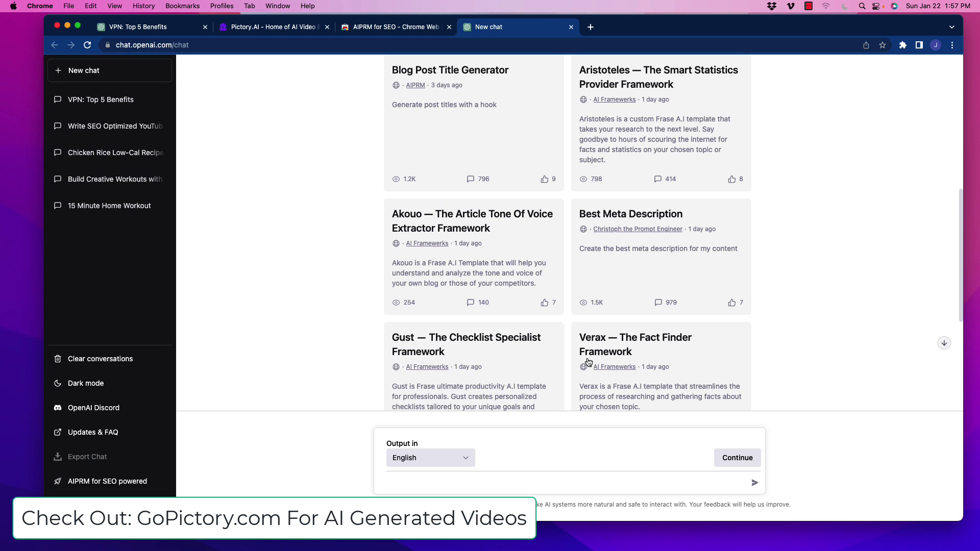
{"action": "scroll", "coordinate": [378, 296], "scroll_direction": "down", "scroll_amount": 6}
{"action": "scroll", "coordinate": [362, 284], "scroll_direction": "down", "scroll_amount": 3}
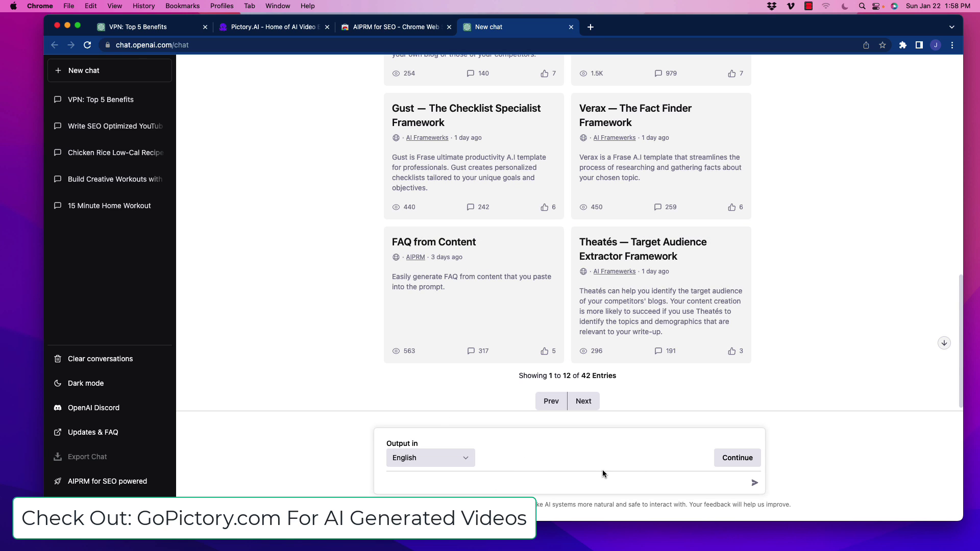
{"action": "scroll", "coordinate": [307, 262], "scroll_direction": "up", "scroll_amount": 10}
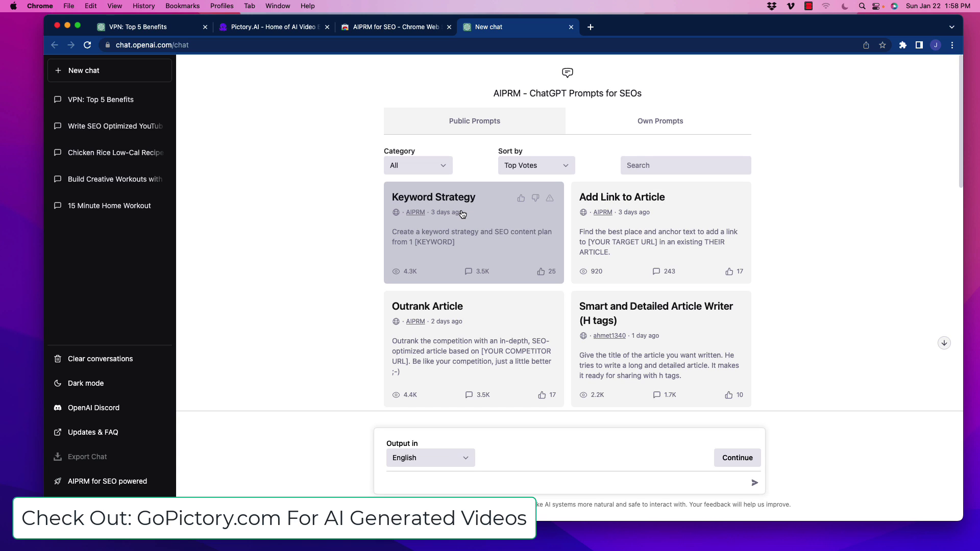
- Choose the Keyword Strategy prompt and enter the keyword 'tree removal los angeles'
{"action": "left_click", "coordinate": [497, 238]}
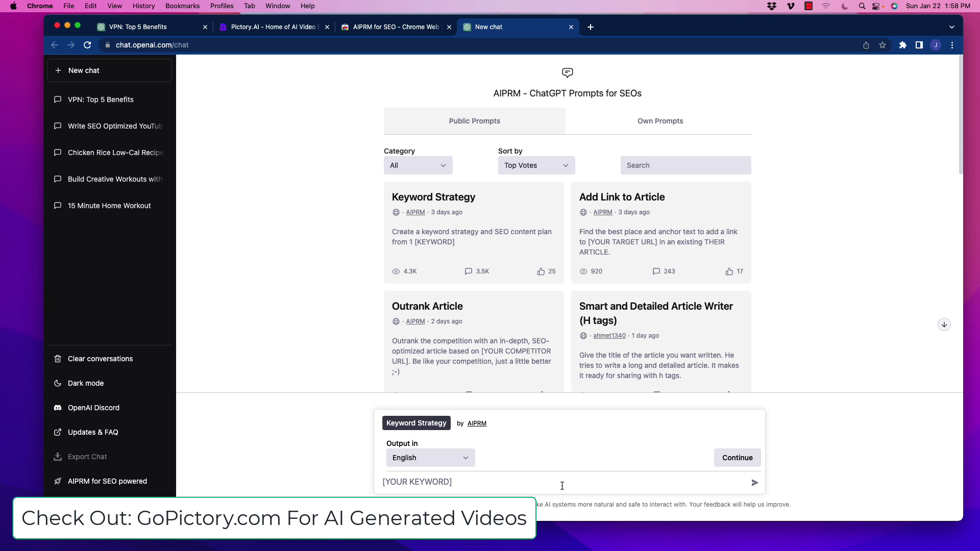
{"action": "type", "text": "tree remov"}
{"action": "type", "text": "al los angele"}
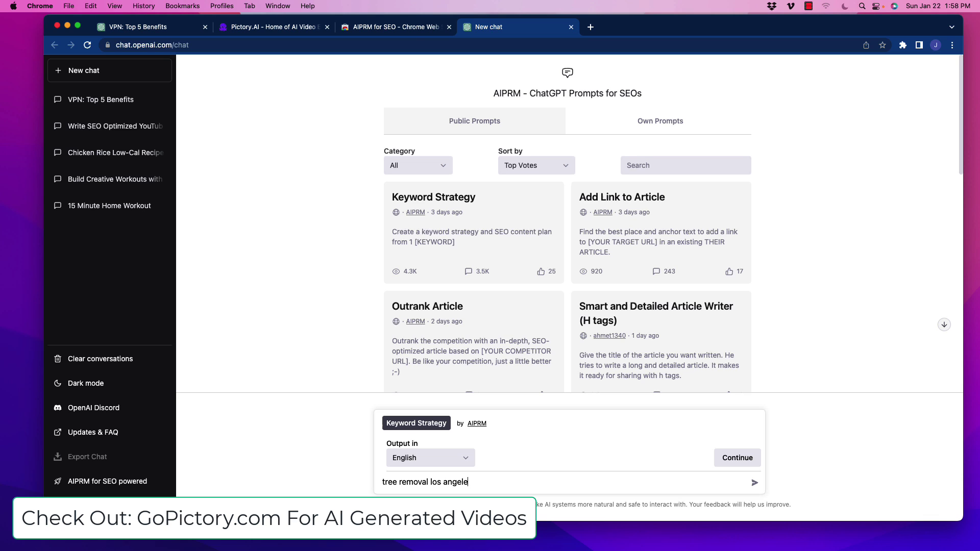
{"action": "type", "text": "s"}
- Submit the Keyword Strategy prompt for 'tree removal los angeles'
{"action": "left_click", "coordinate": [755, 482]}
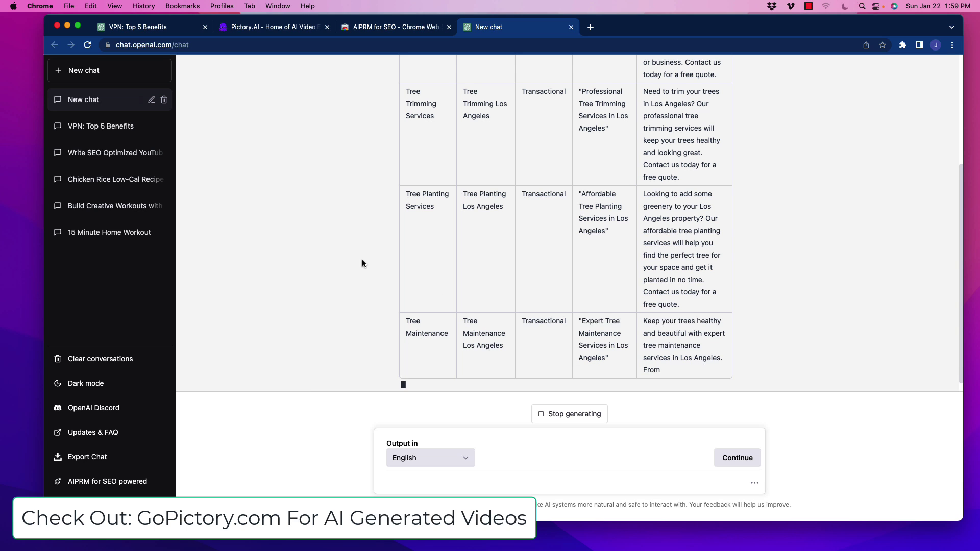
- Follow the keyword table until its Tree Safety Assessment row, then return to the top
{"action": "scroll", "coordinate": [365, 259], "scroll_direction": "up", "scroll_amount": 5}
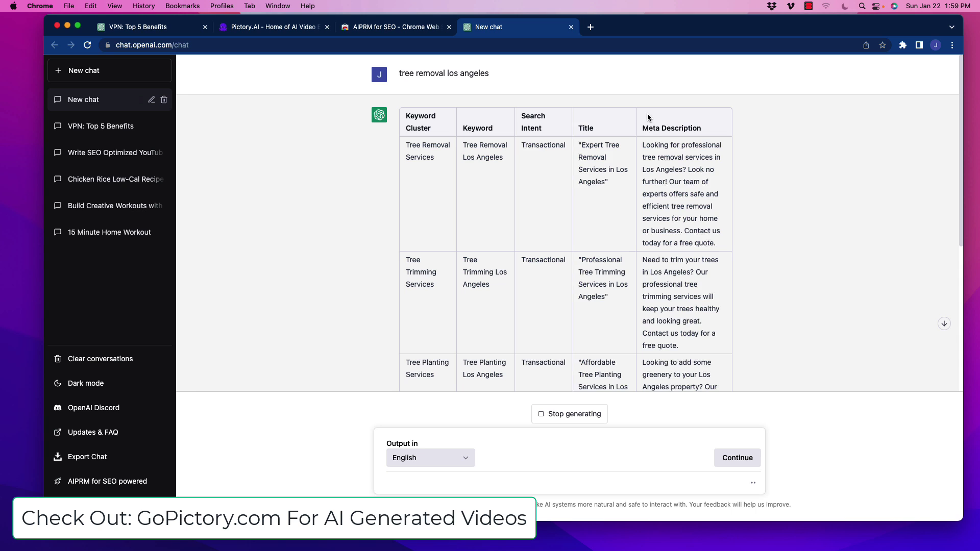
{"action": "scroll", "coordinate": [612, 275], "scroll_direction": "down", "scroll_amount": 5}
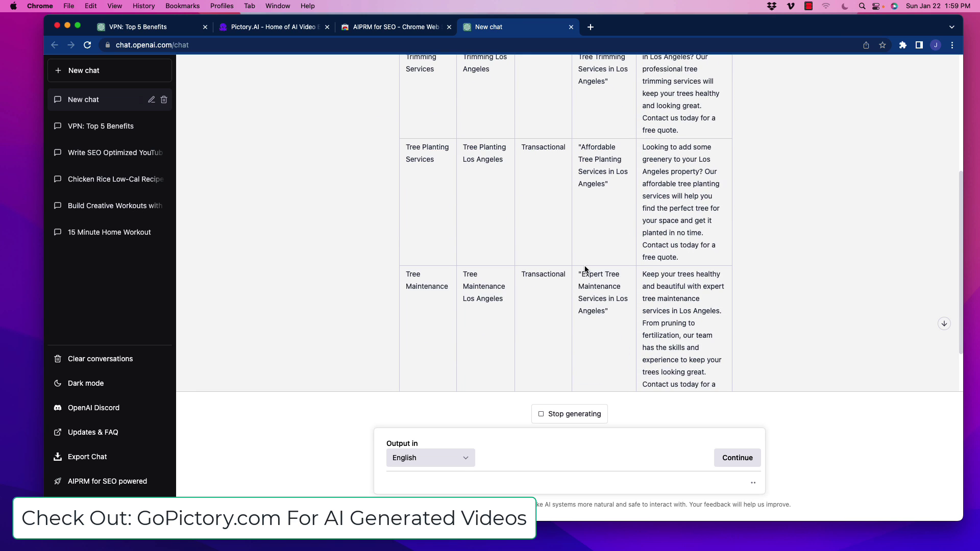
{"action": "scroll", "coordinate": [583, 266], "scroll_direction": "up", "scroll_amount": 5}
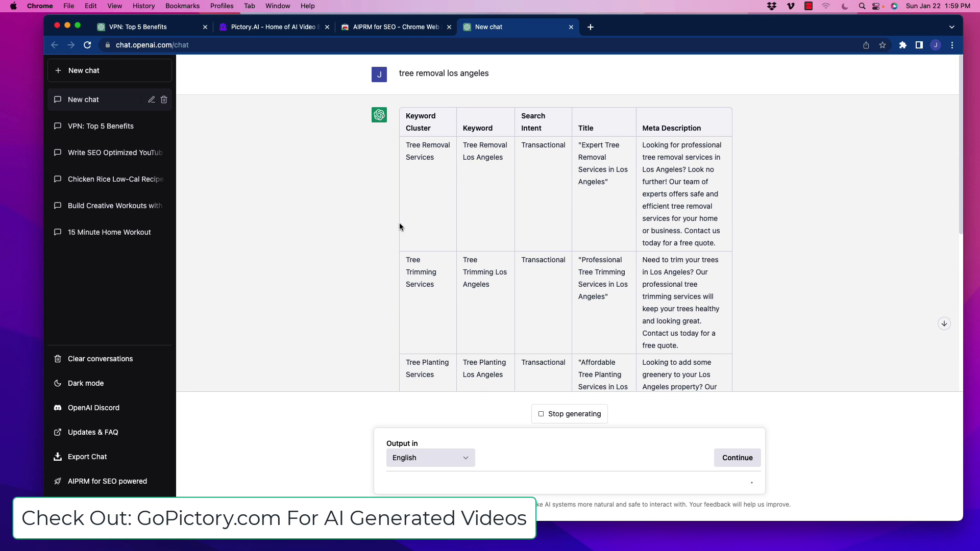
{"action": "scroll", "coordinate": [400, 226], "scroll_direction": "down", "scroll_amount": 6}
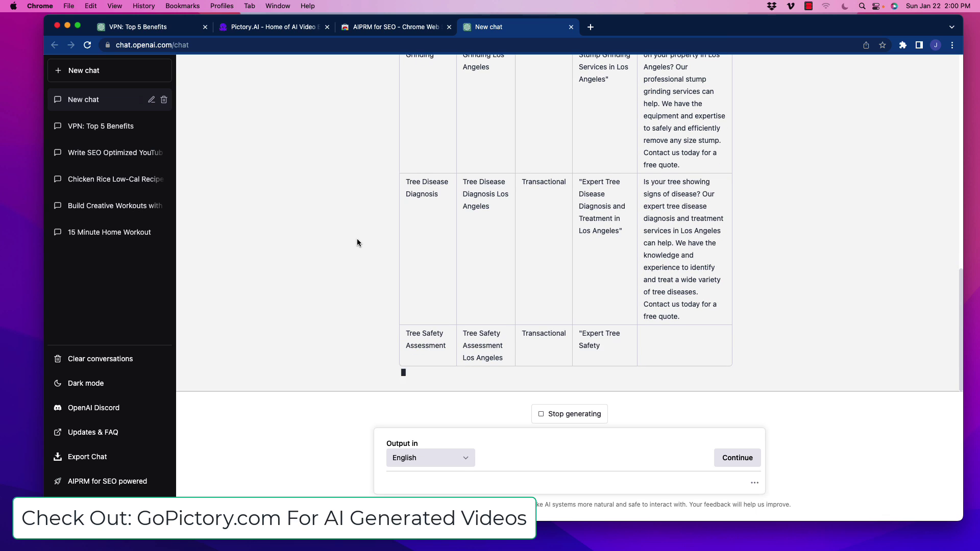
{"action": "scroll", "coordinate": [356, 243], "scroll_direction": "up", "scroll_amount": 15}
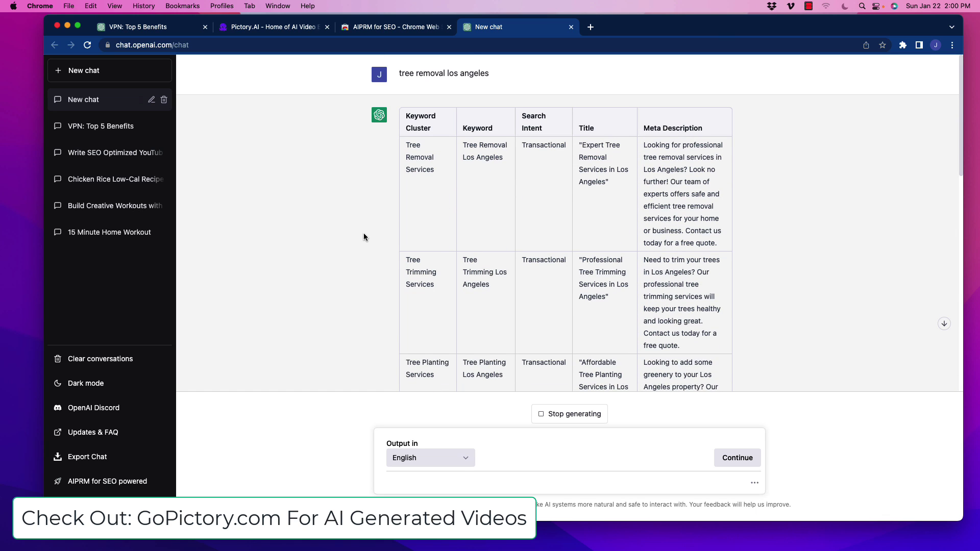
{"action": "scroll", "coordinate": [383, 229], "scroll_direction": "down", "scroll_amount": 15}
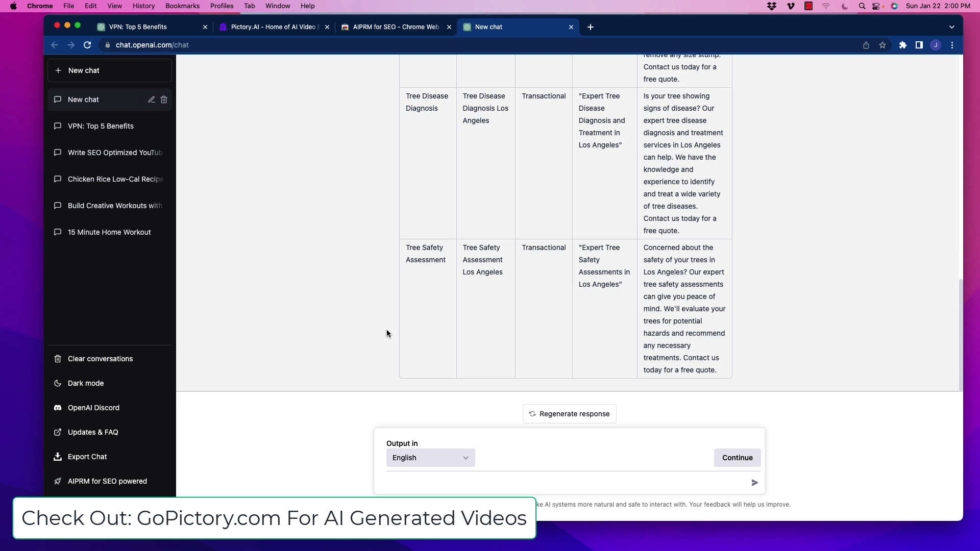
{"action": "scroll", "coordinate": [365, 314], "scroll_direction": "up", "scroll_amount": 20}
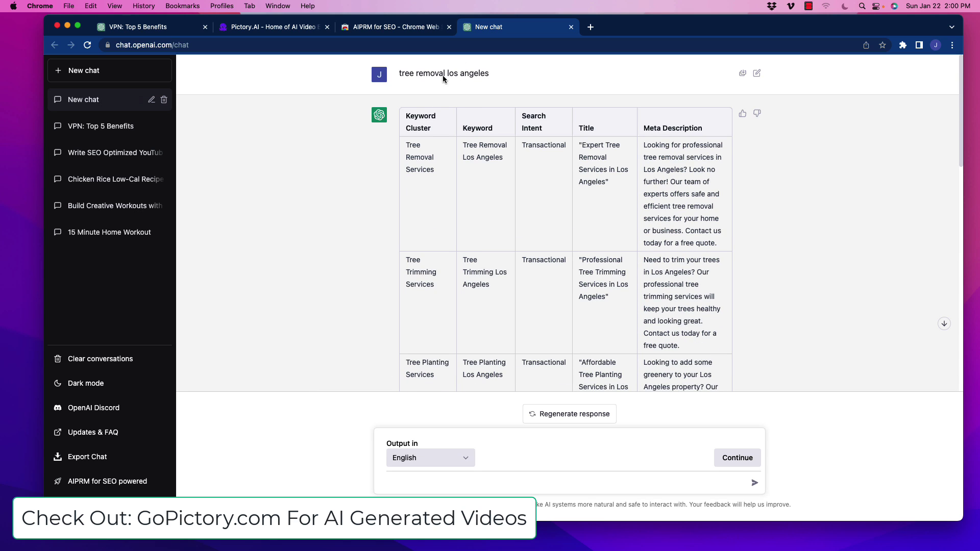
- Start a new chat and load the AIPRM Outrank Article prompt
{"action": "left_click", "coordinate": [125, 75]}
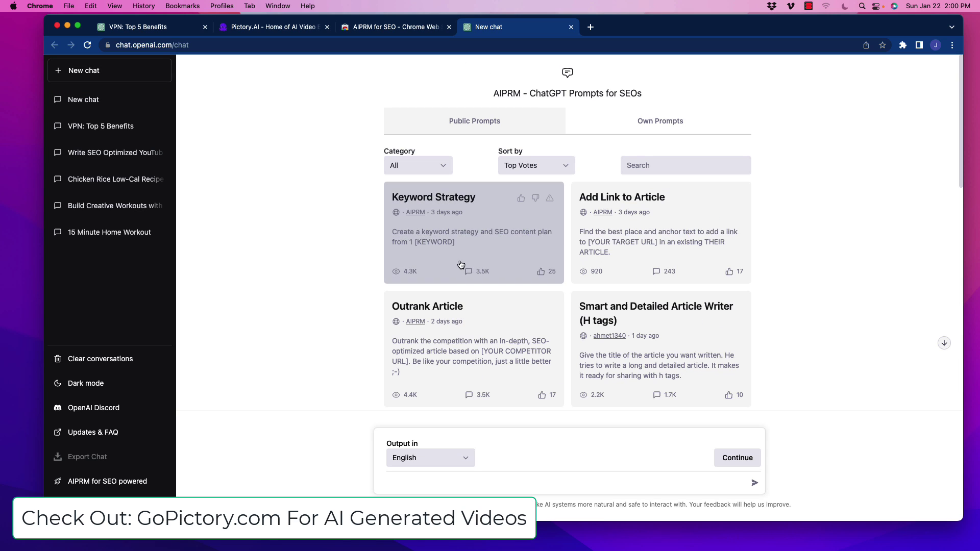
{"action": "scroll", "coordinate": [337, 270], "scroll_direction": "down", "scroll_amount": 3}
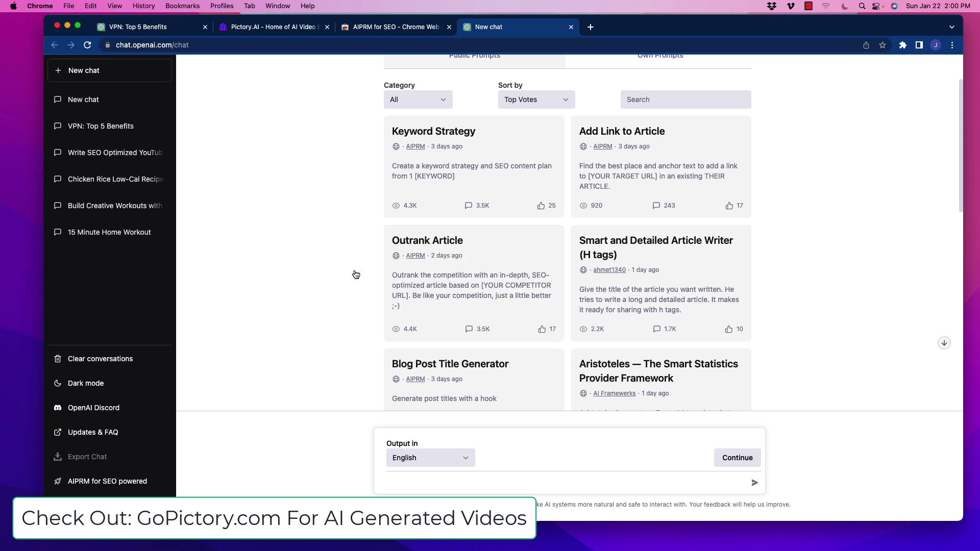
{"action": "left_click", "coordinate": [482, 286]}
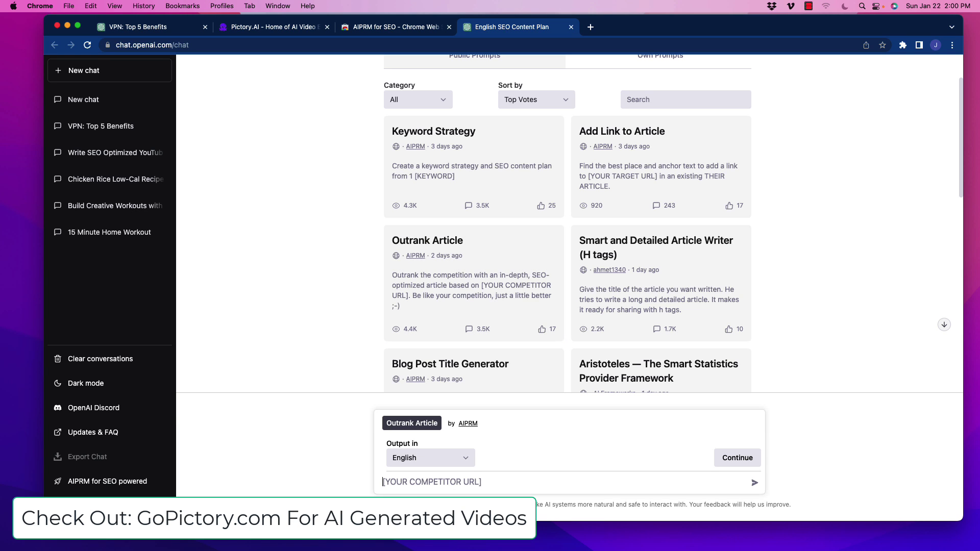
- Google 'tree removal los angeles' in a new tab
{"action": "left_click", "coordinate": [590, 27]}
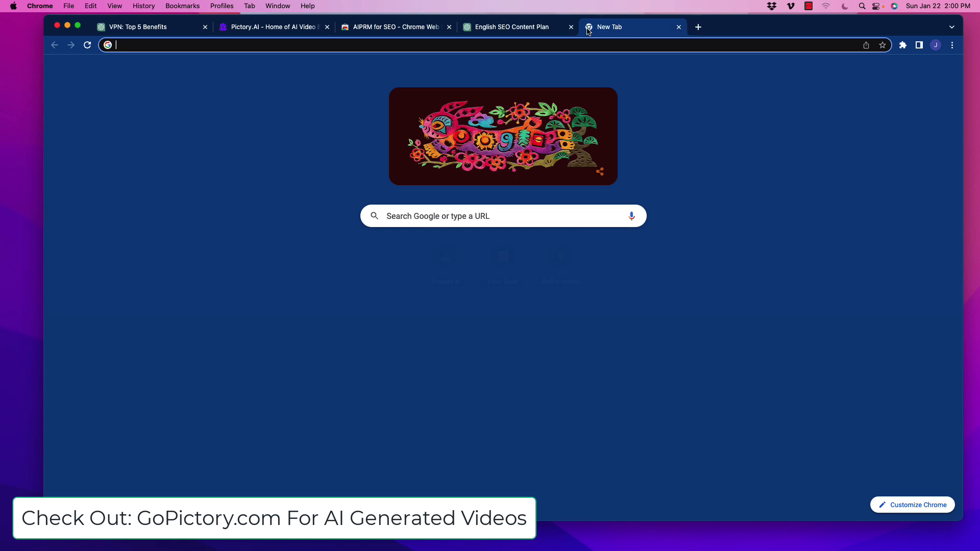
{"action": "type", "text": "goo"}
{"action": "key", "text": "Return"}
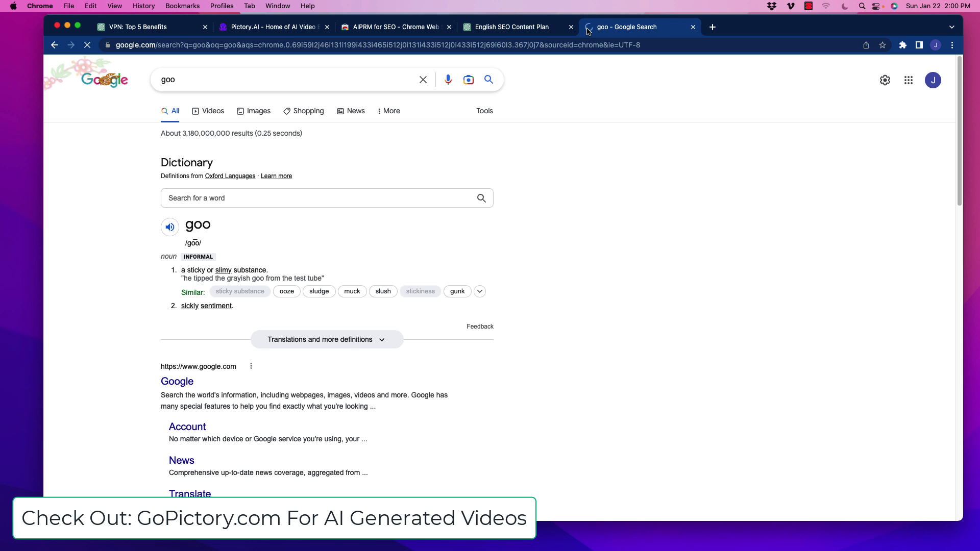
{"action": "double_click", "coordinate": [171, 80]}
{"action": "type", "text": "tree remova"}
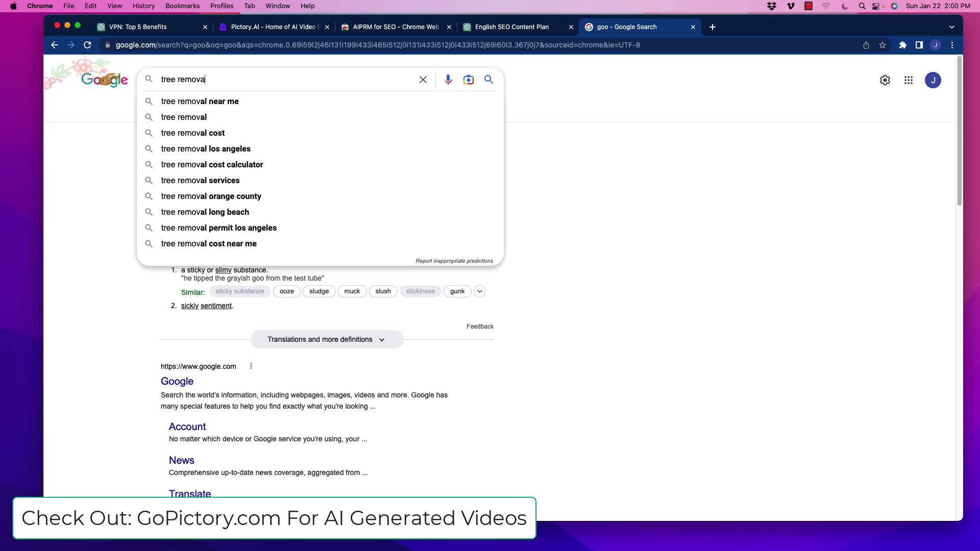
{"action": "type", "text": "l los"}
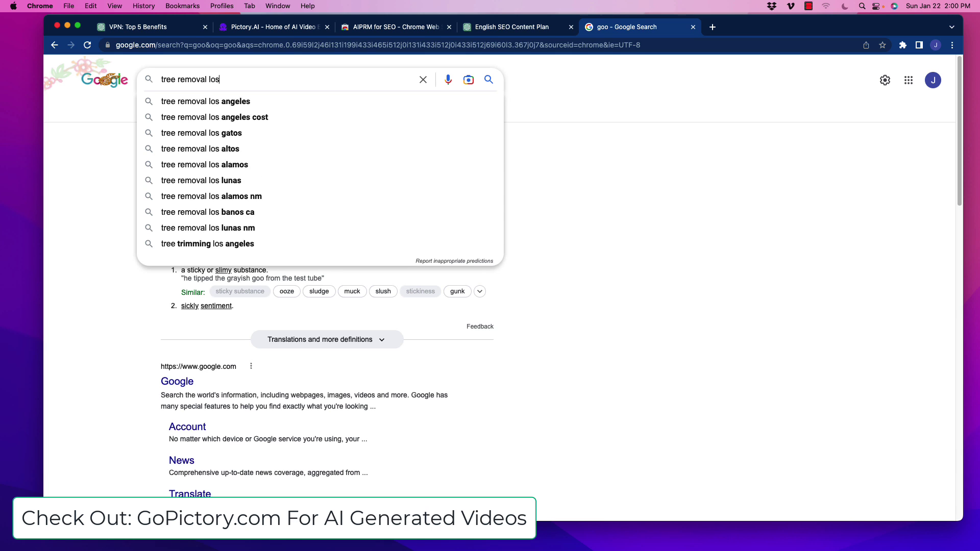
{"action": "type", "text": " ange4le"}
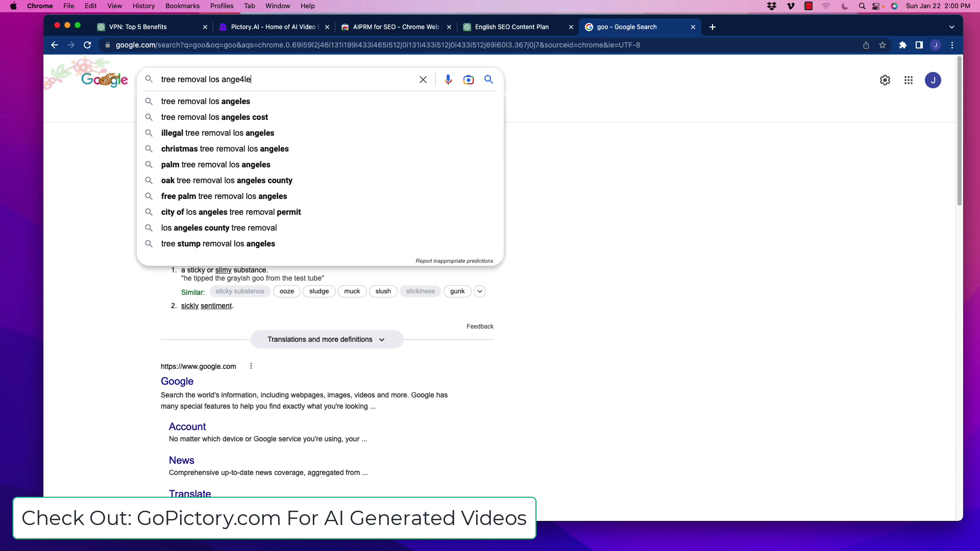
{"action": "key", "text": "BackSpace"}
{"action": "key", "text": "BackSpace"}
{"action": "type", "text": "les"}
{"action": "key", "text": "Return"}
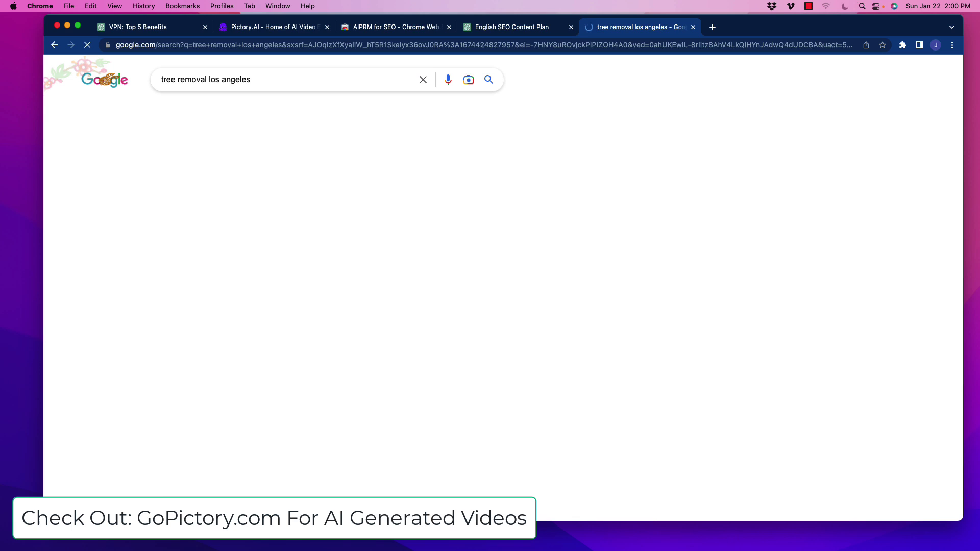
- Open the Special Tree Service Los Angeles result
{"action": "scroll", "coordinate": [123, 357], "scroll_direction": "down", "scroll_amount": 7}
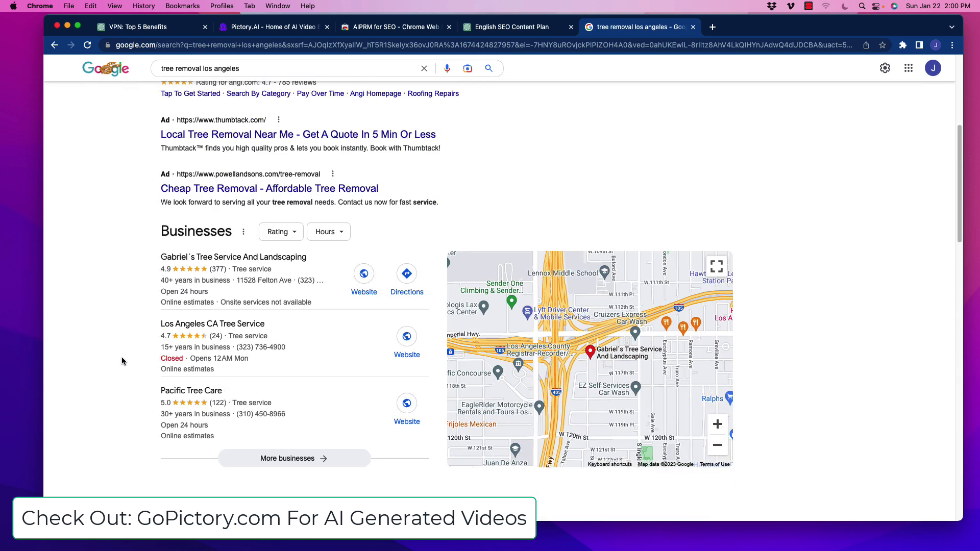
{"action": "scroll", "coordinate": [128, 357], "scroll_direction": "down", "scroll_amount": 7}
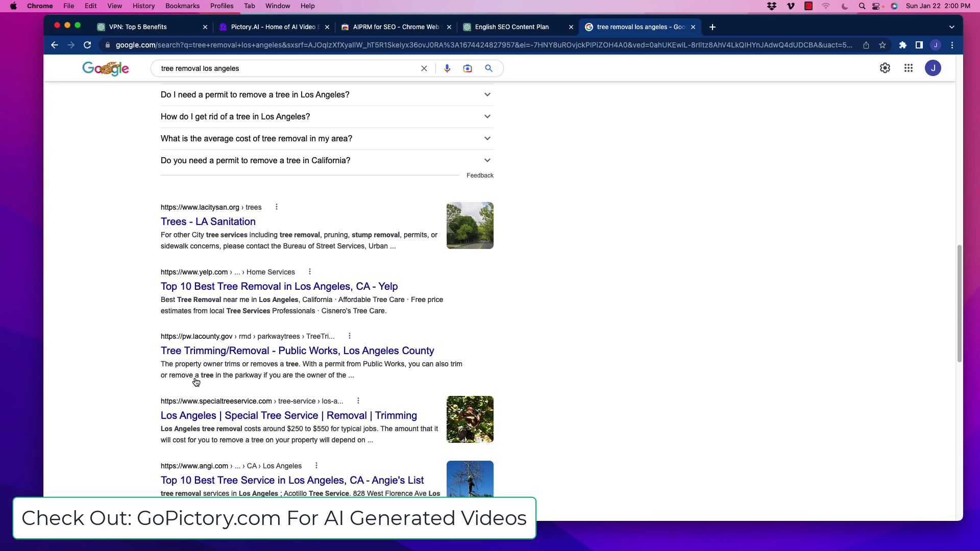
{"action": "left_click", "coordinate": [271, 417]}
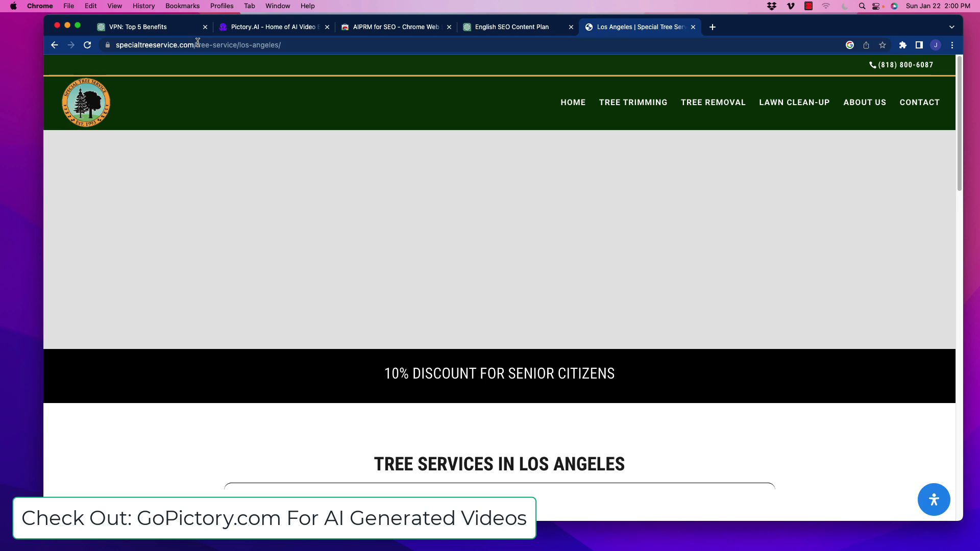
- Copy the page URL specialtreeservice.com/tree-service/los-angeles/
{"action": "left_click", "coordinate": [197, 44]}
{"action": "double_click", "coordinate": [203, 46]}
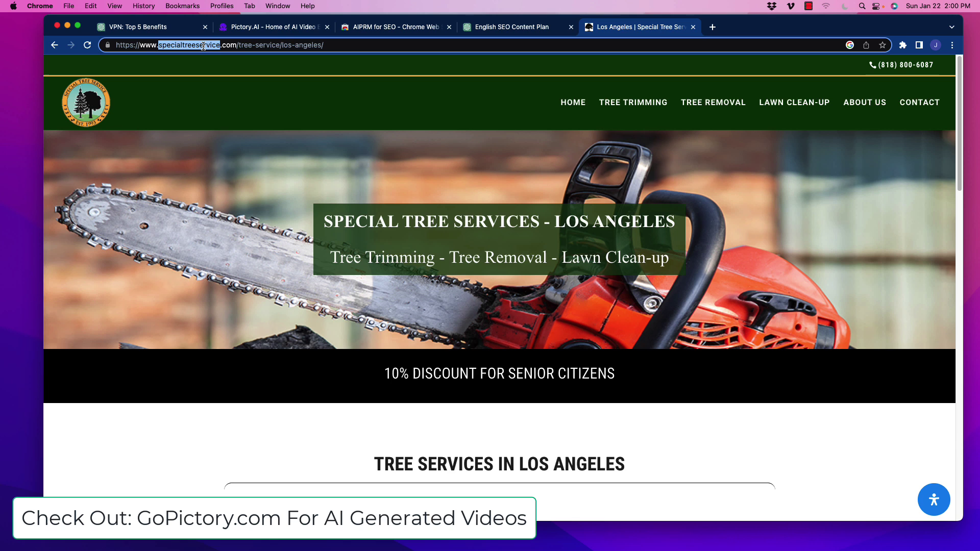
{"action": "left_click_drag", "start_coordinate": [326, 46], "coordinate": [105, 47]}
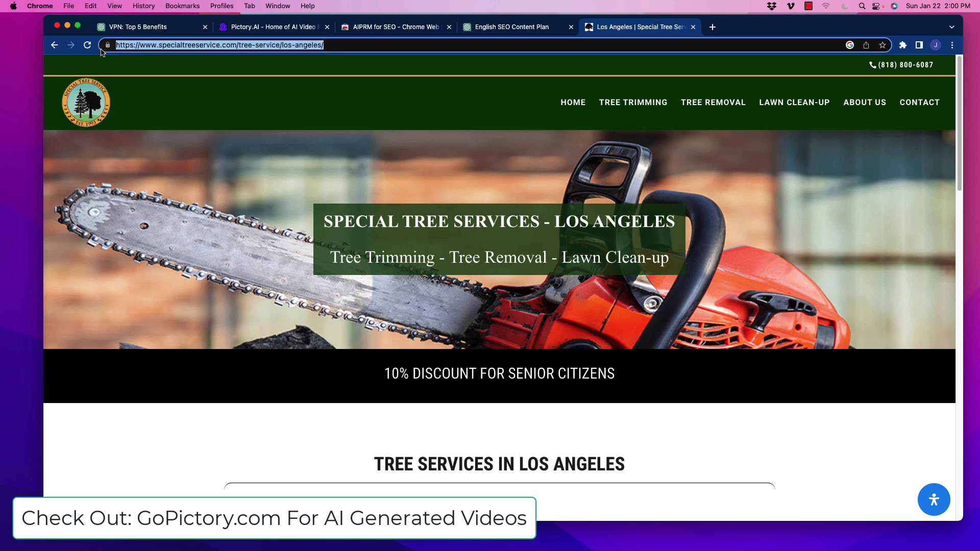
{"action": "key", "text": "super+c"}
{"action": "scroll", "coordinate": [483, 283], "scroll_direction": "down", "scroll_amount": 20}
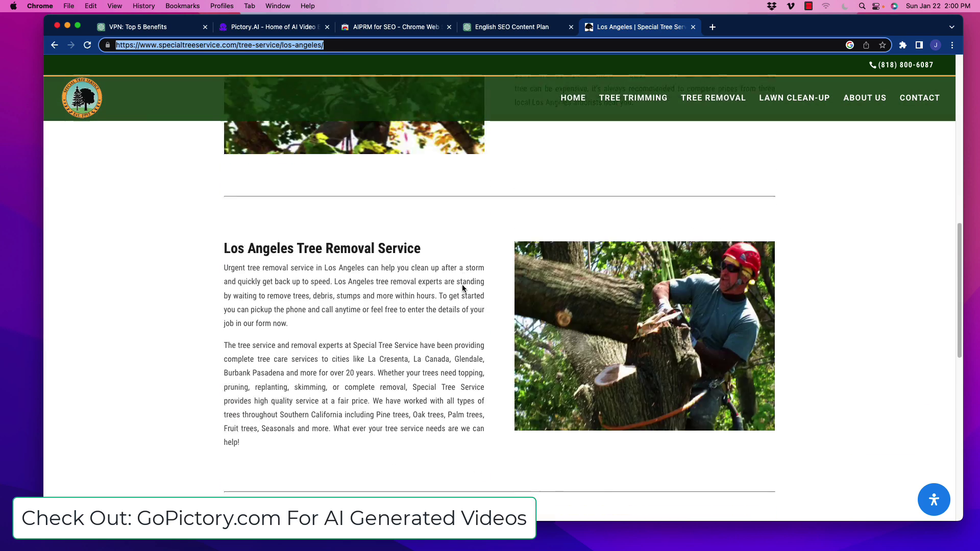
{"action": "scroll", "coordinate": [458, 300], "scroll_direction": "up", "scroll_amount": 20}
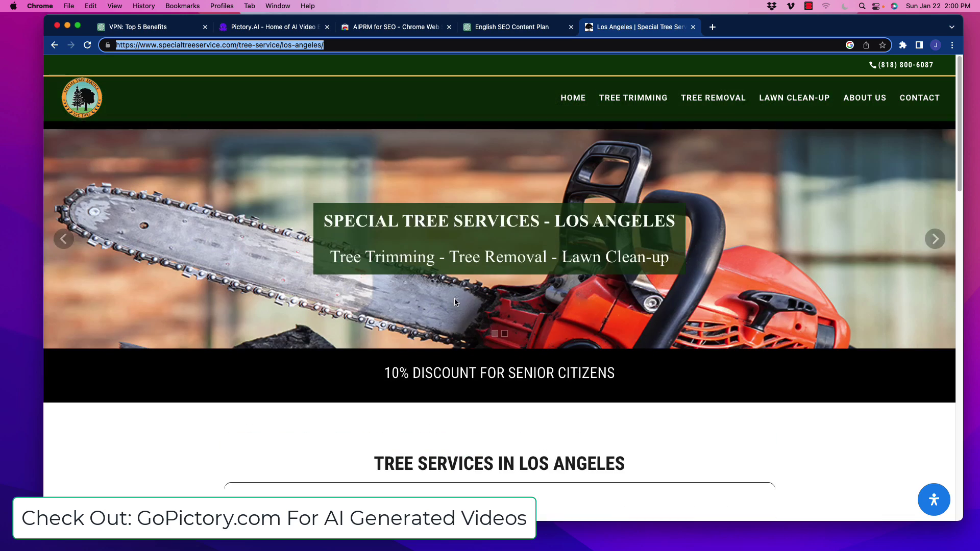
- Paste the Special Tree Service URL into the Outrank Article prompt and generate the article
{"action": "left_click", "coordinate": [512, 27]}
{"action": "key", "text": "super+v"}
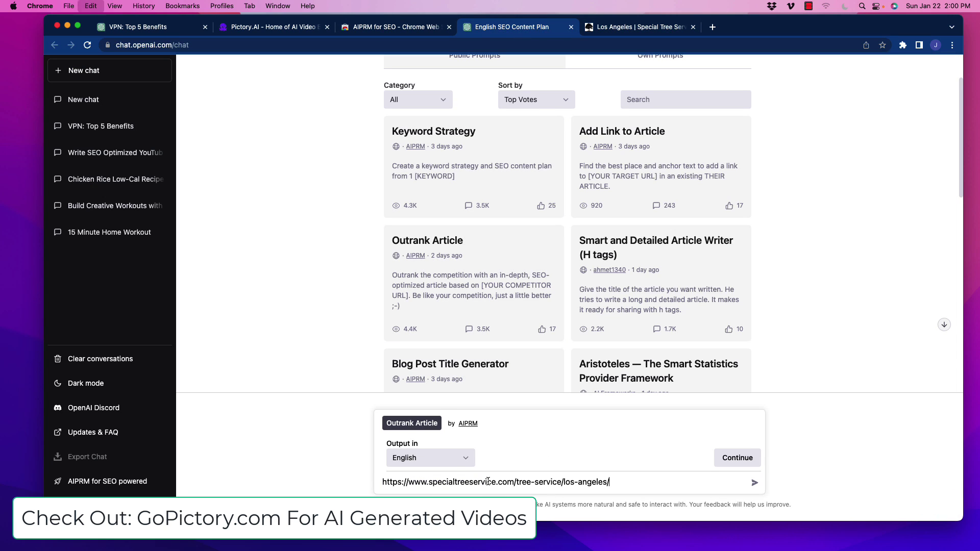
{"action": "key", "text": "Return"}
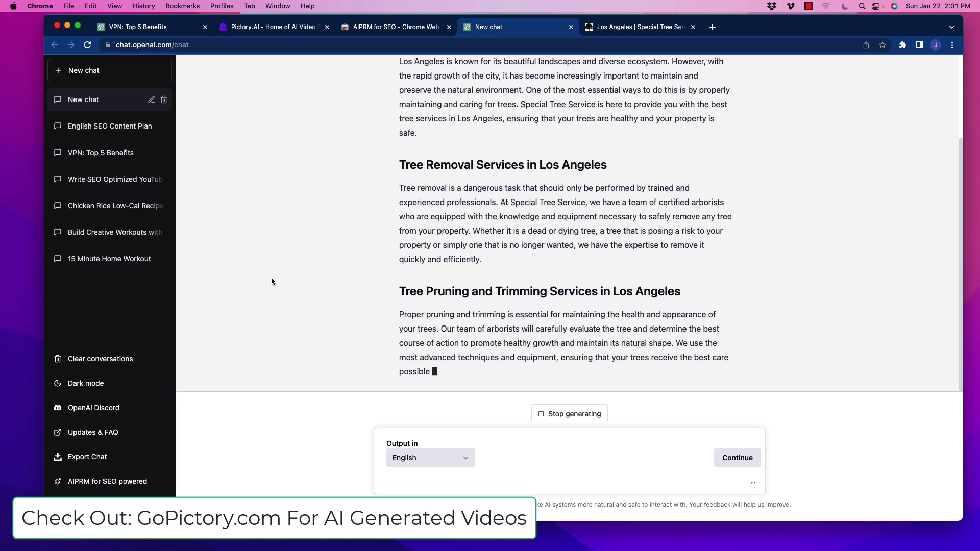
{"action": "scroll", "coordinate": [376, 252], "scroll_direction": "up", "scroll_amount": 3}
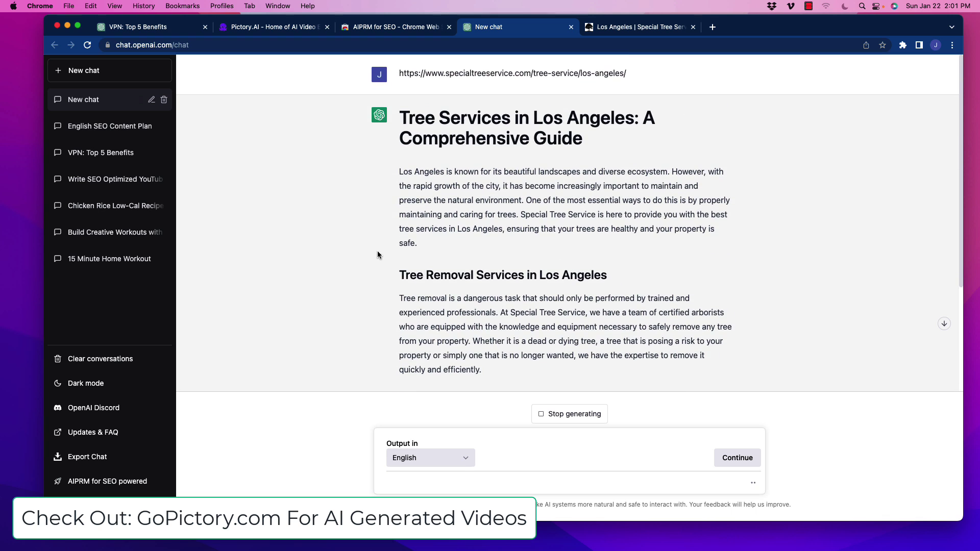
{"action": "scroll", "coordinate": [465, 239], "scroll_direction": "down", "scroll_amount": 5}
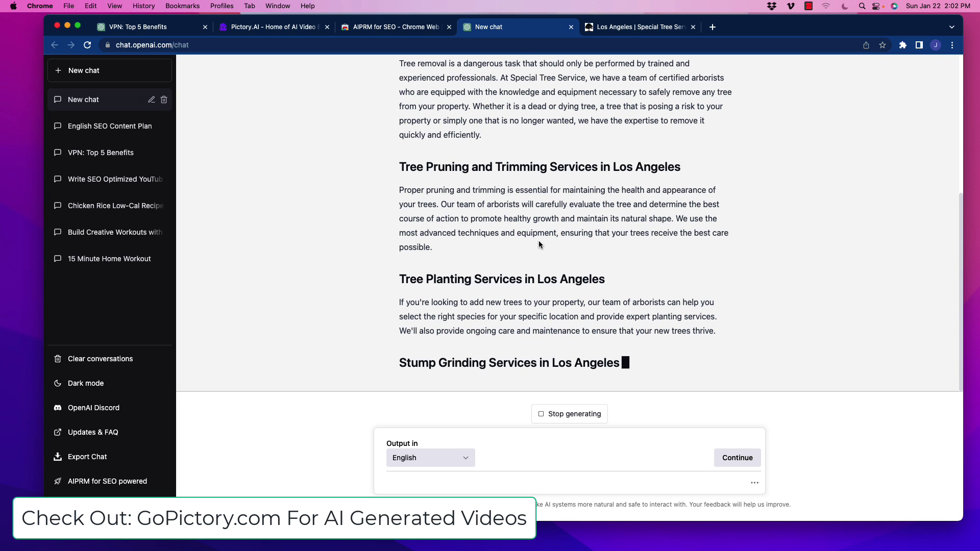
{"action": "scroll", "coordinate": [532, 223], "scroll_direction": "up", "scroll_amount": 5}
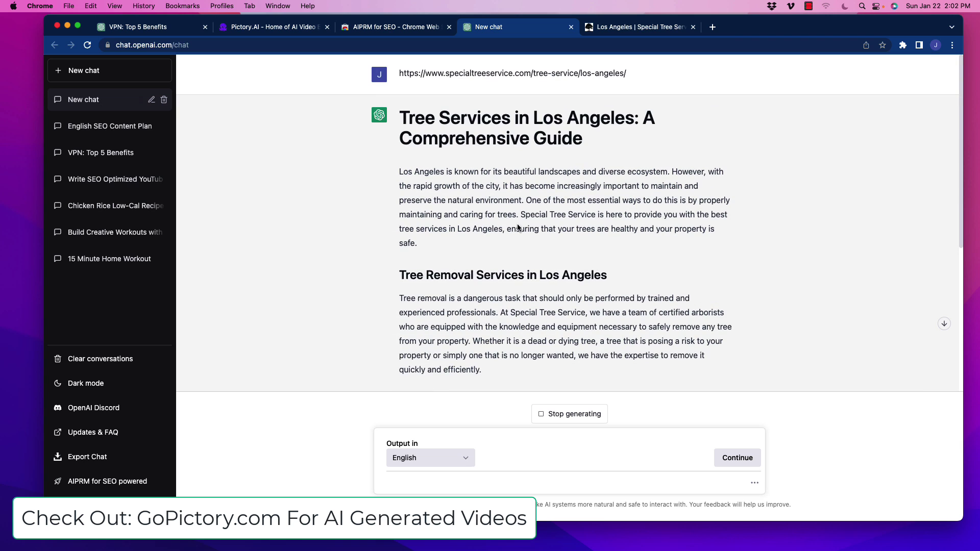
- Stop the article, then start a new chat with the Blog Post Title Generator and keywords 'tree removal,los angeles,service'
{"action": "left_click", "coordinate": [592, 413]}
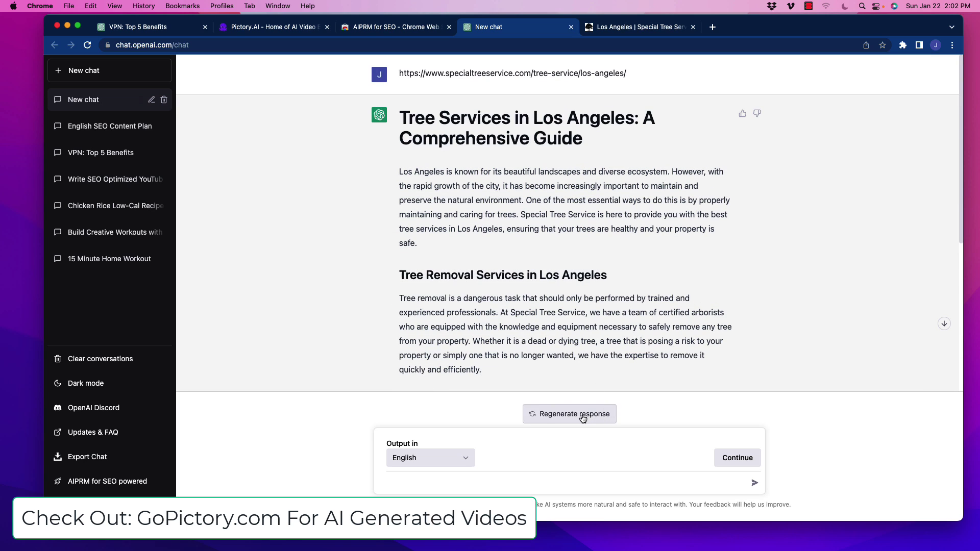
{"action": "left_click", "coordinate": [116, 68]}
{"action": "scroll", "coordinate": [298, 266], "scroll_direction": "down", "scroll_amount": 3}
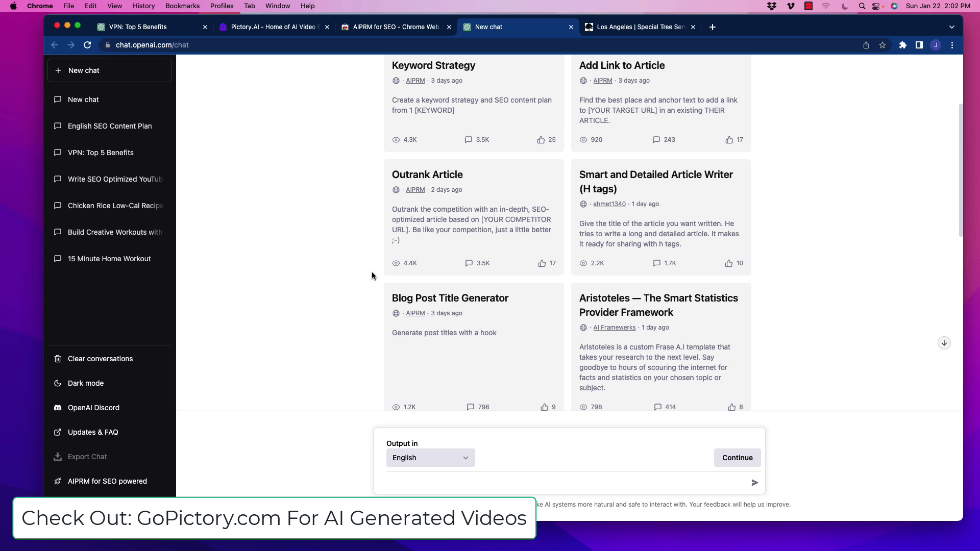
{"action": "scroll", "coordinate": [326, 266], "scroll_direction": "down", "scroll_amount": 1}
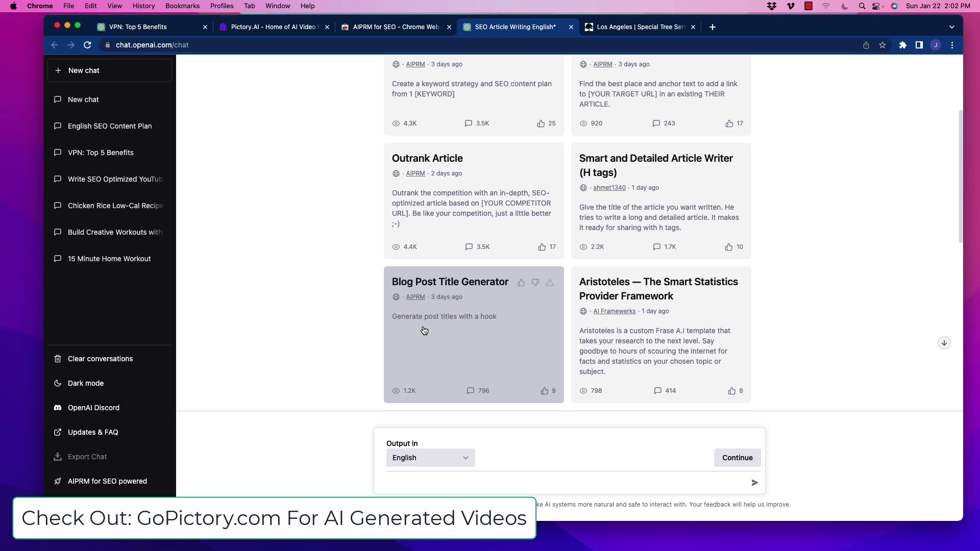
{"action": "left_click", "coordinate": [473, 317]}
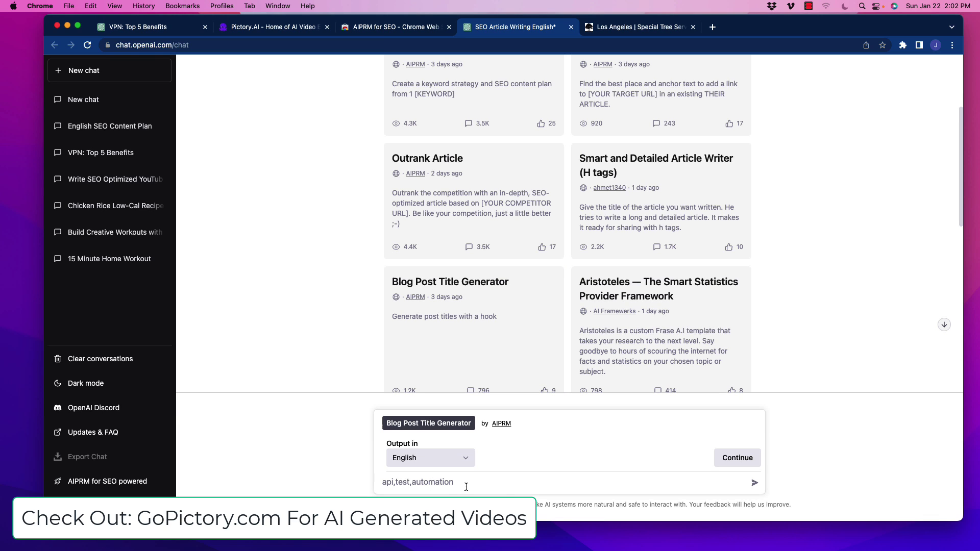
{"action": "type", "text": "tree removal,los angeles,service"}
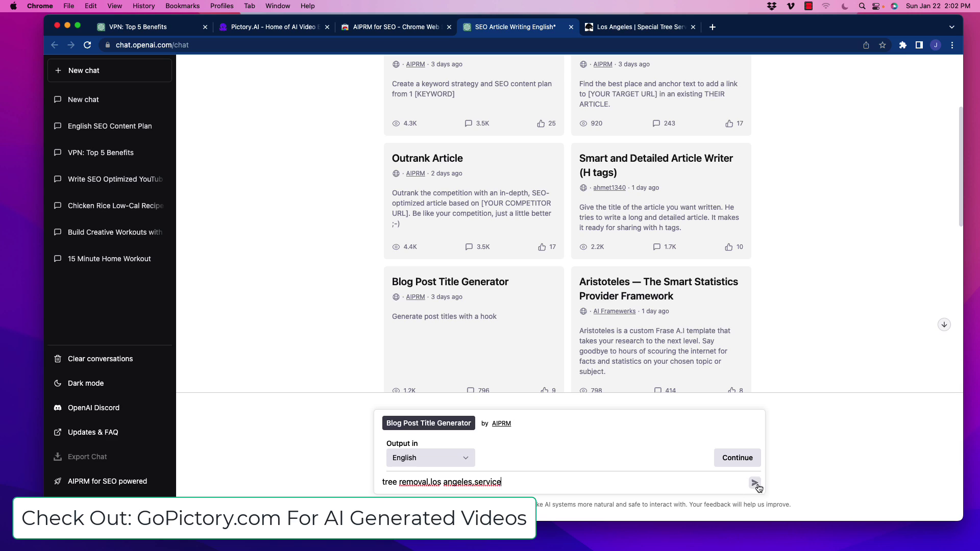
- Submit the keywords to generate ten blog titles about Los Angeles tree removal services
{"action": "left_click", "coordinate": [754, 482]}
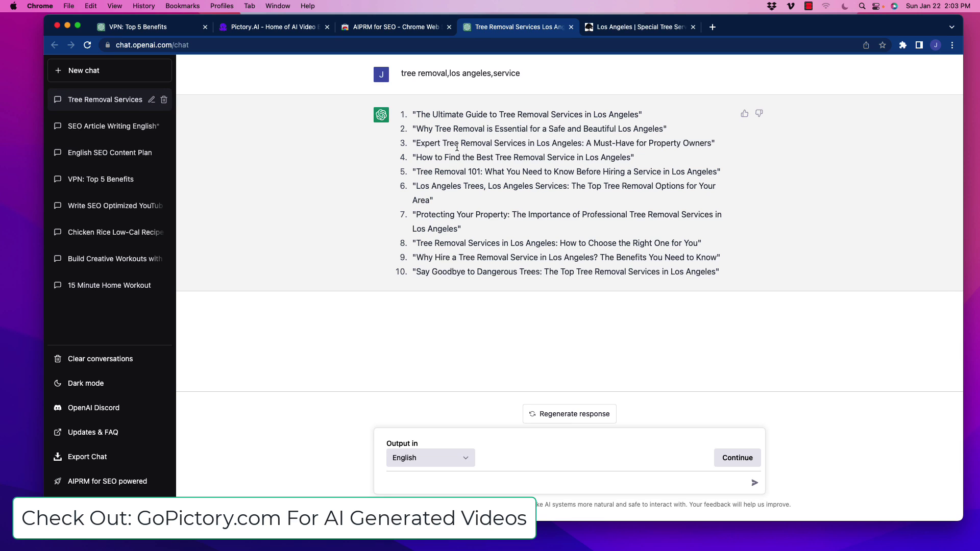
{"action": "left_click", "coordinate": [418, 28]}
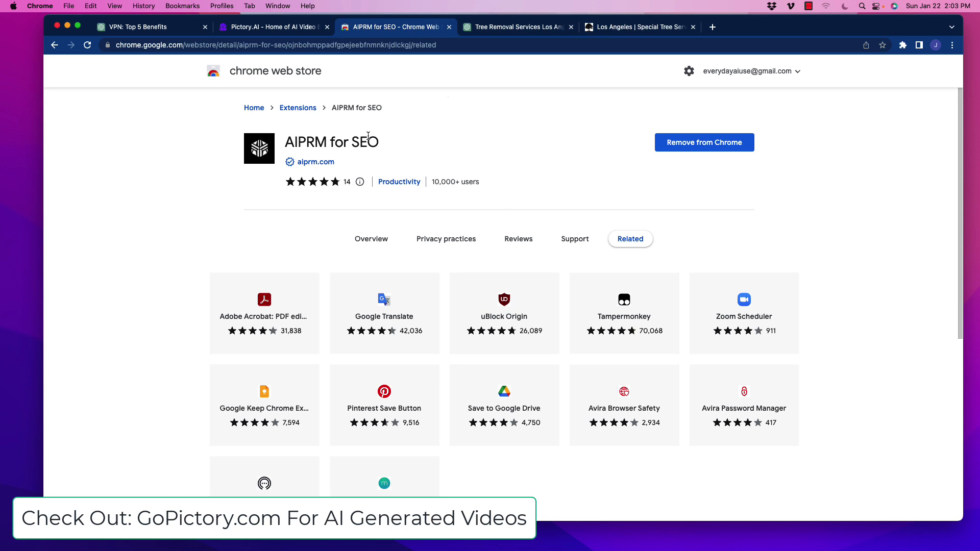
{"action": "left_click_drag", "start_coordinate": [288, 138], "coordinate": [381, 148]}
{"action": "left_click", "coordinate": [487, 141]}
{"action": "left_click", "coordinate": [518, 32]}
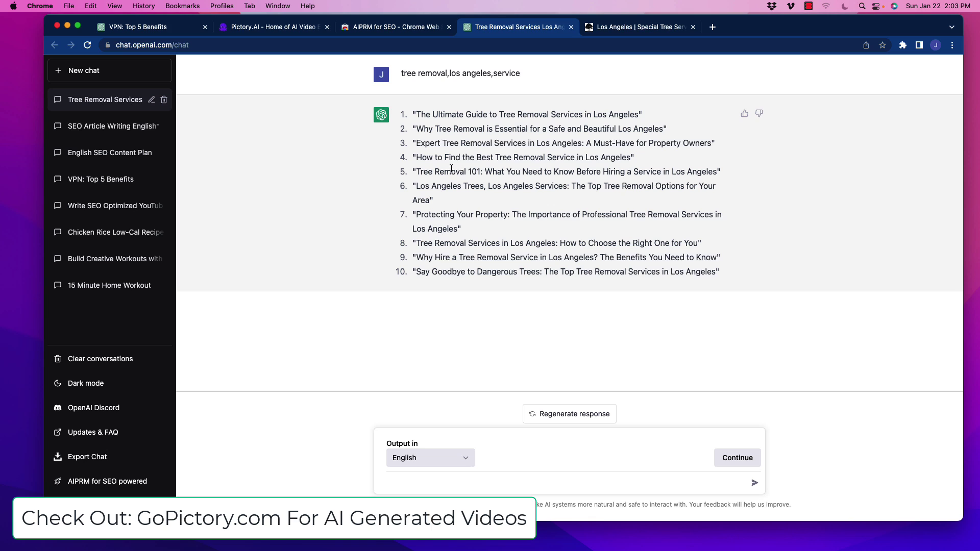
- Switch to the Pictory tab showing the VPN video storyboard, estimated at 2m 37s
{"action": "left_click", "coordinate": [264, 29]}
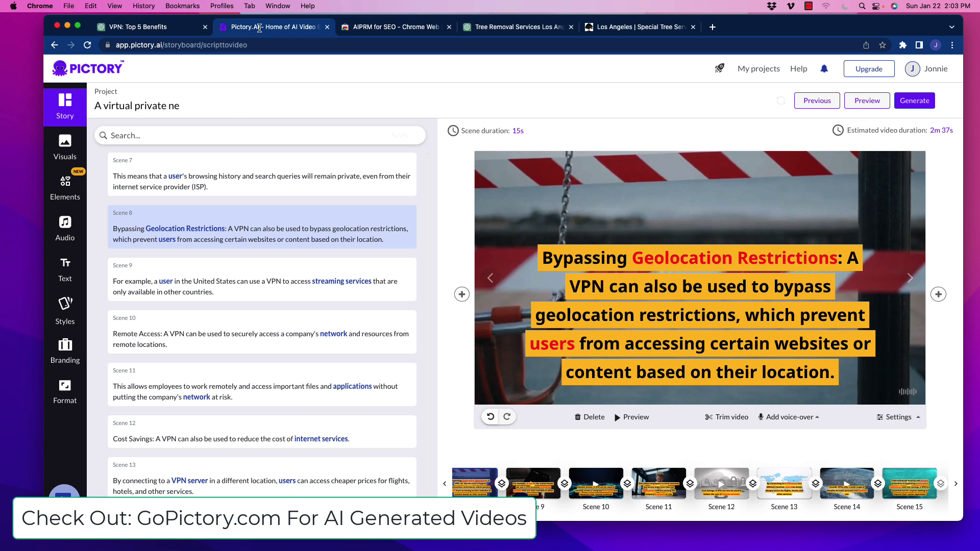